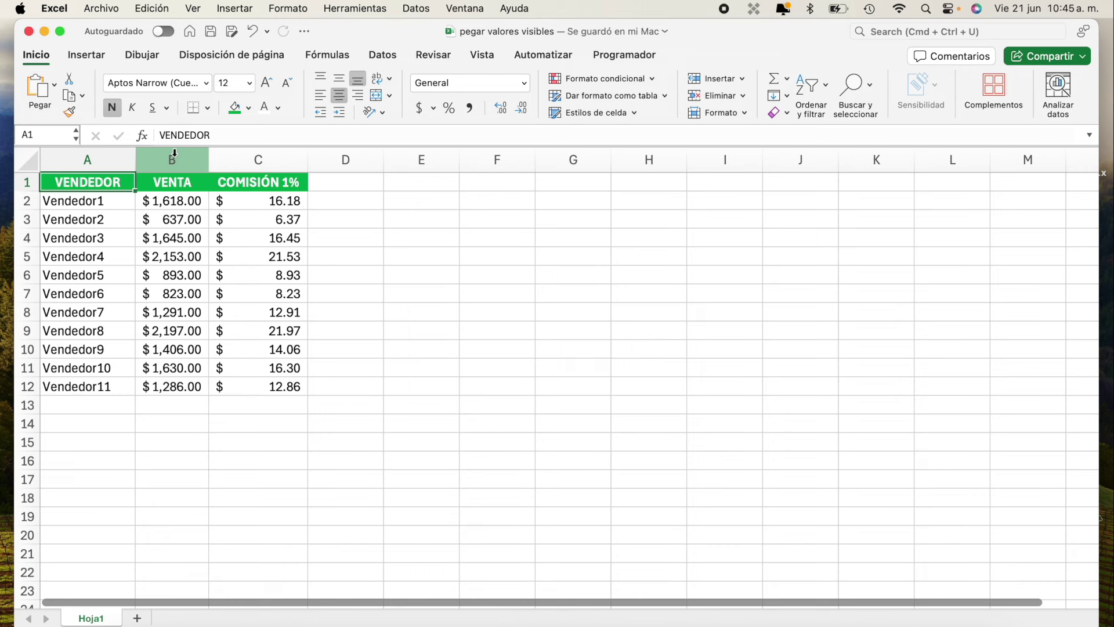
- Hide column B (VENTA) with the Ocultar option on its column header
click(175, 153)
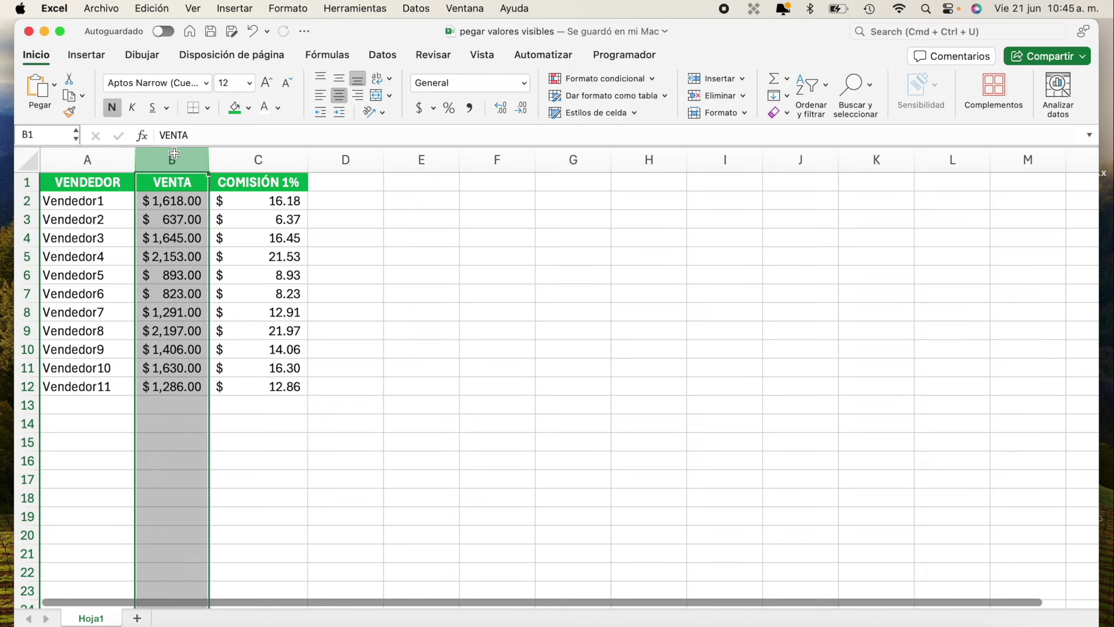
right_click(175, 154)
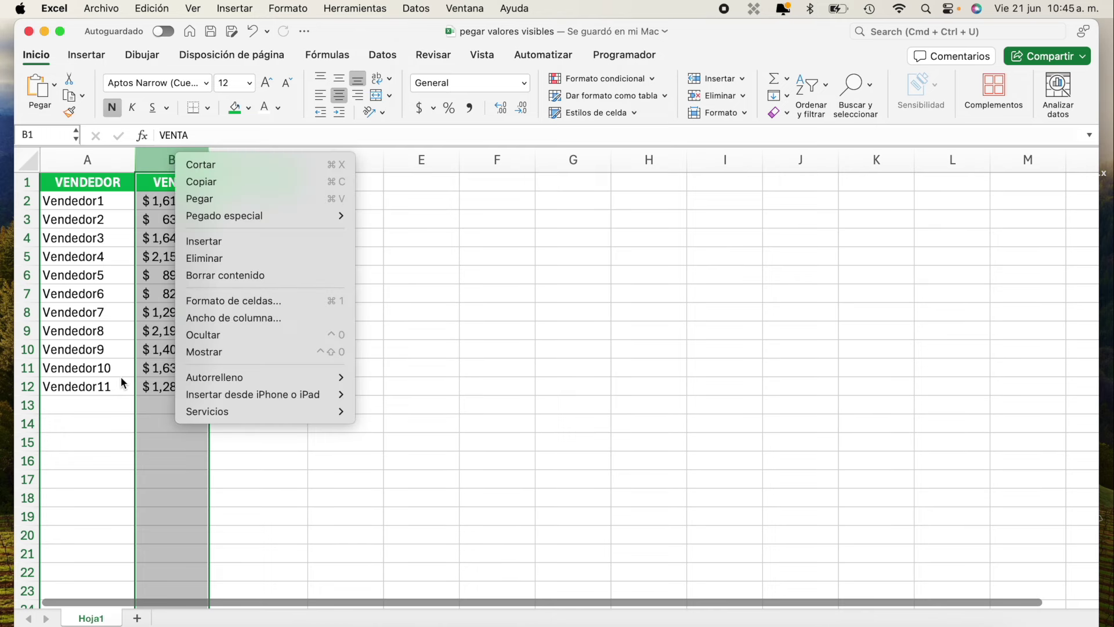
click(194, 335)
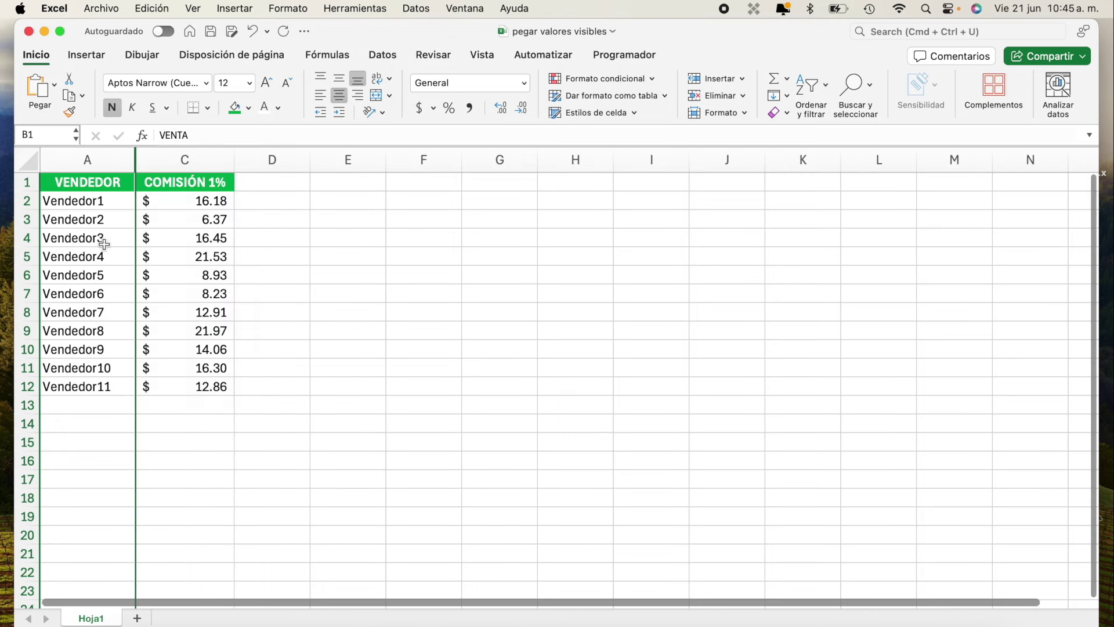
click(101, 213)
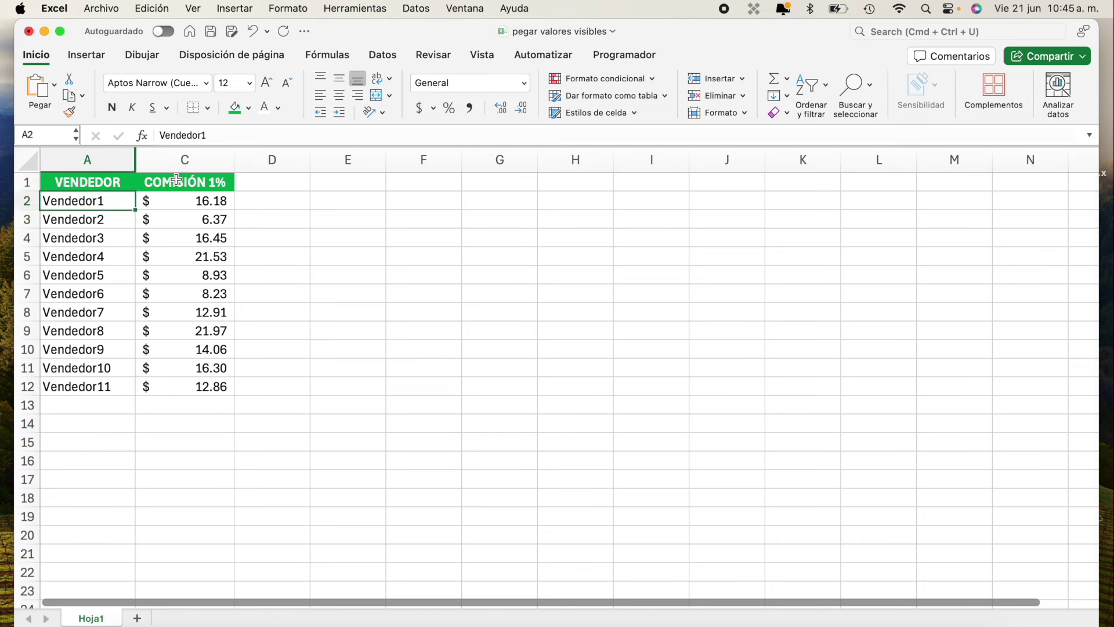
- Select and copy the table A1:C12 starting from the VENDEDOR header
click(87, 182)
key(shift+Right)
key(shift+Right)
key(shift+Left)
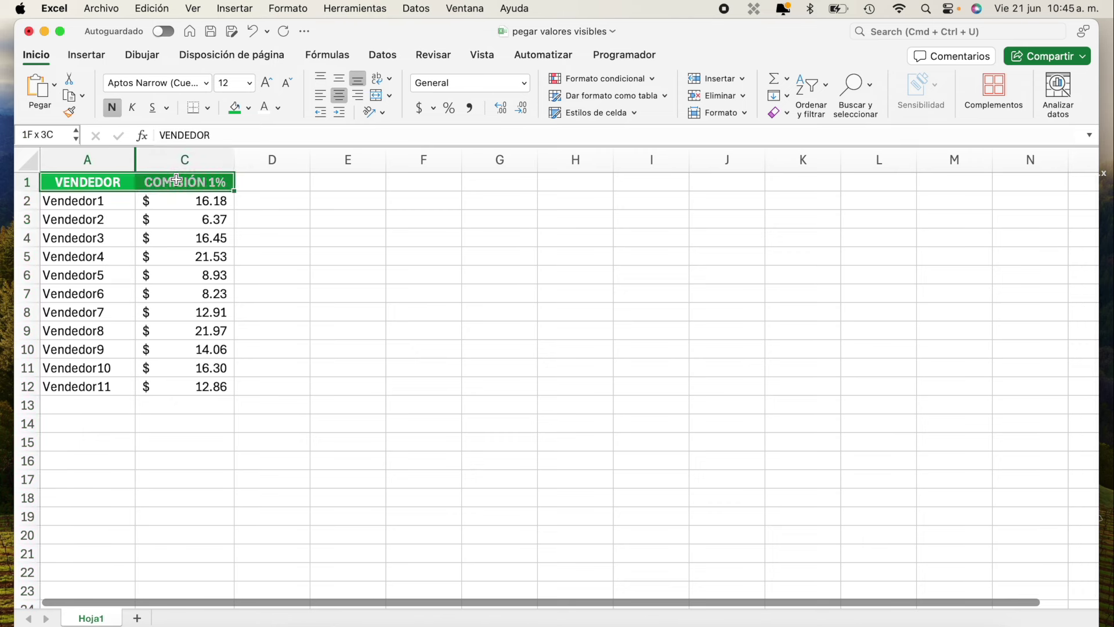
key(shift+Down)
key(shift+Down)
key(shift+Down)
key(shift+Down)
key(shift+Down)
key(shift+Down)
key(shift+Down)
key(shift+Down)
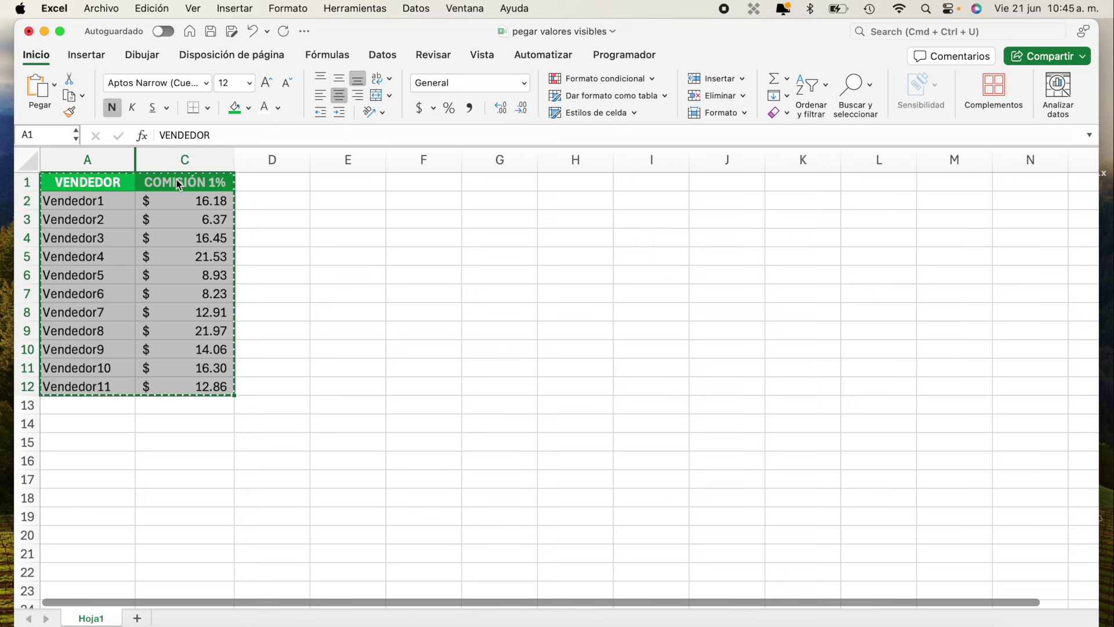
- Paste the copy at G2, note VENTA reappears, and undo the paste
click(481, 207)
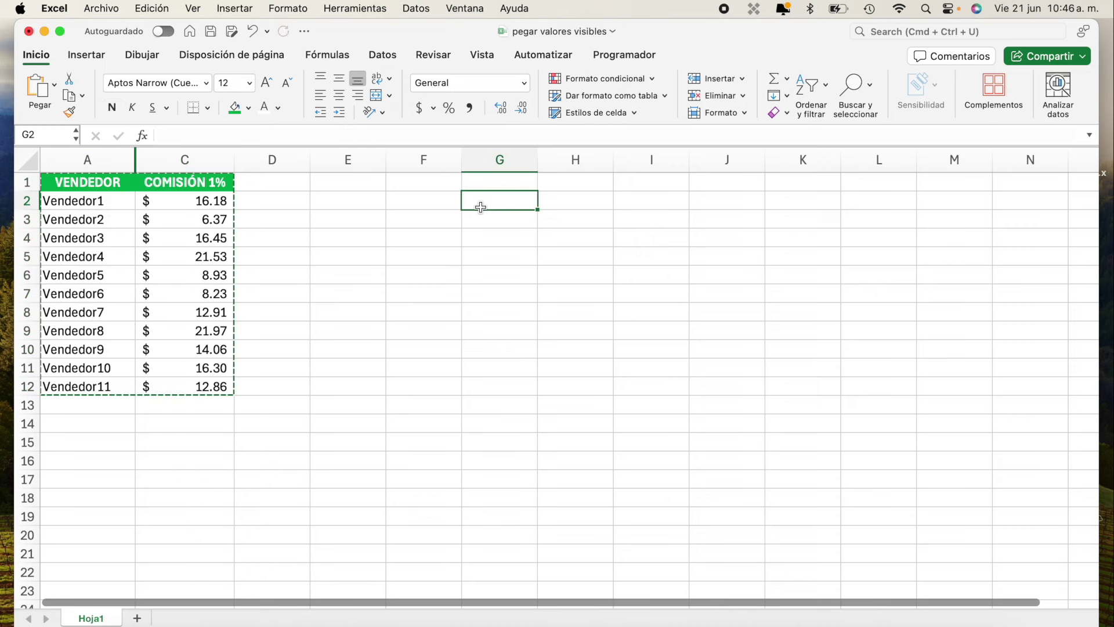
key(super+v)
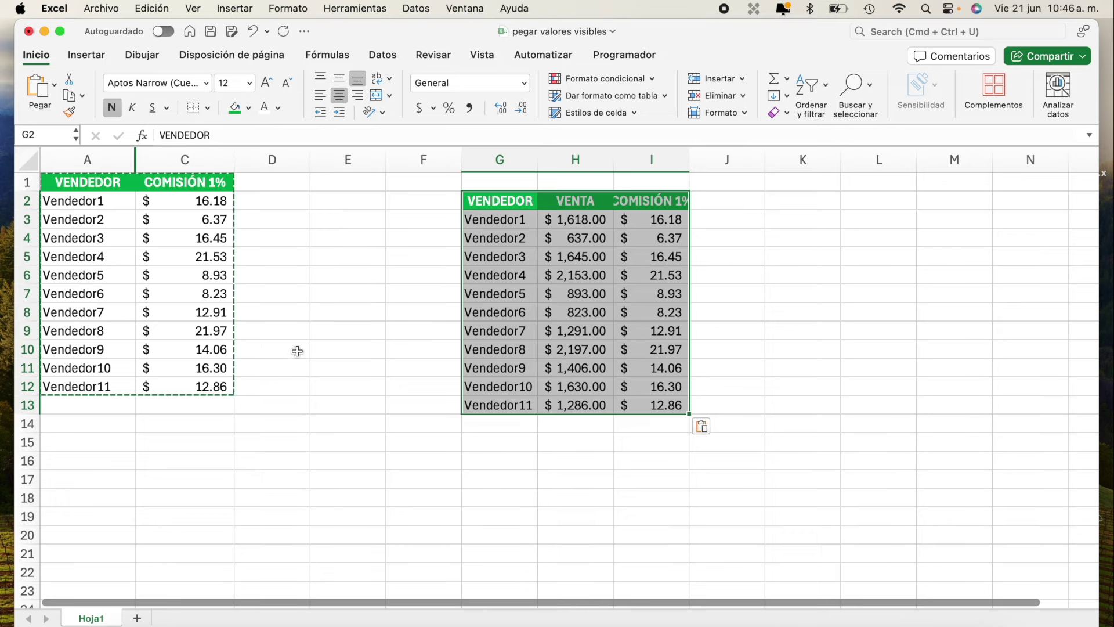
click(455, 250)
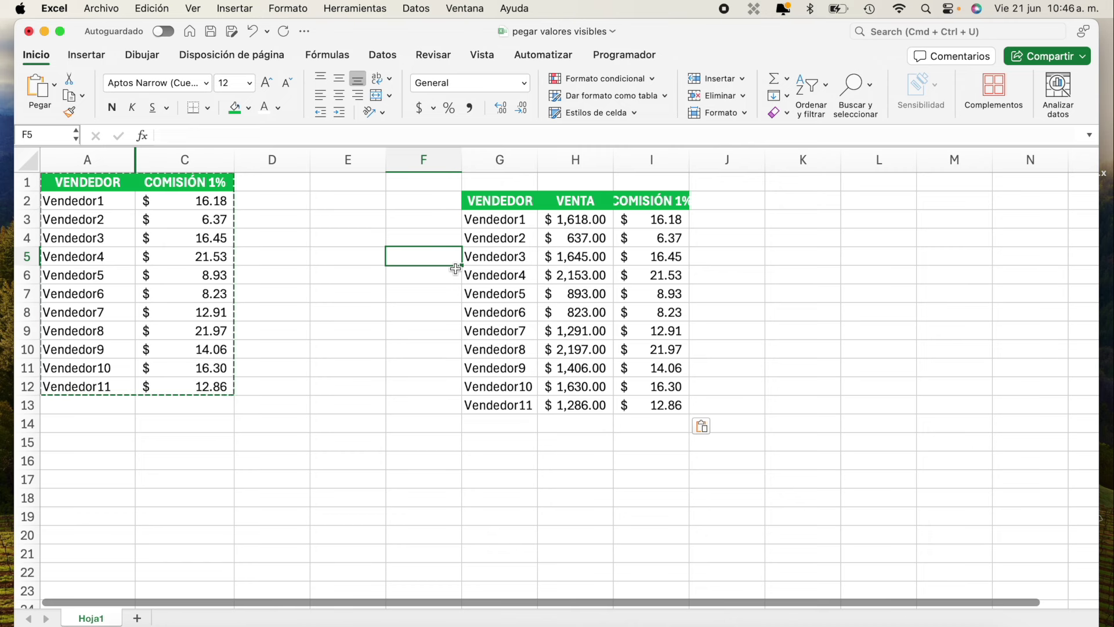
key(super+z)
click(423, 231)
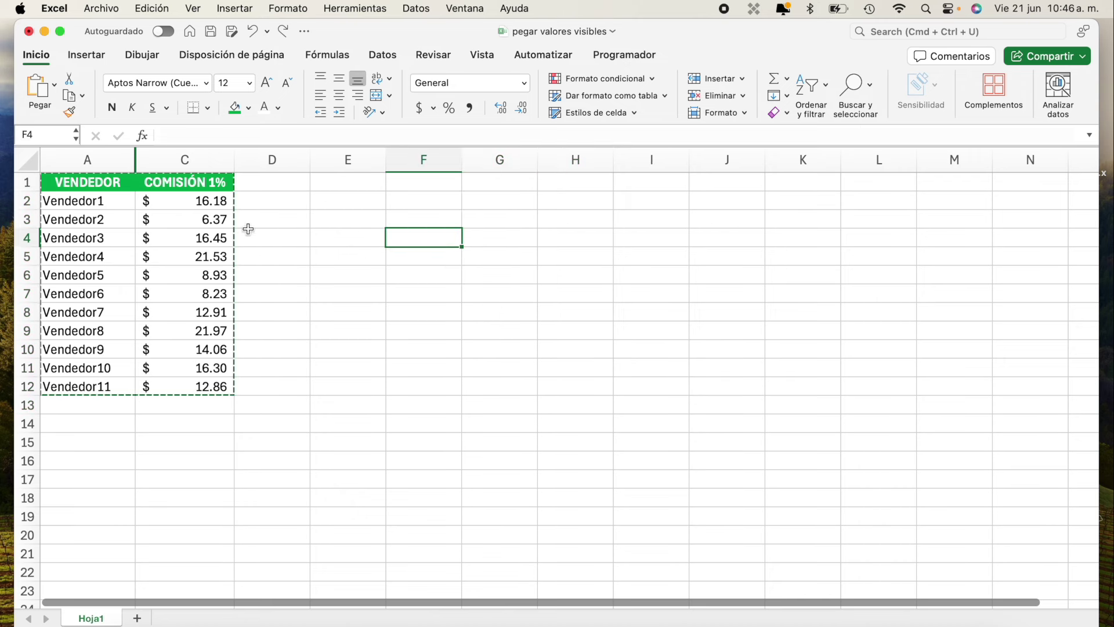
- Cancel the earlier copy by moving the active cell around the table
click(305, 253)
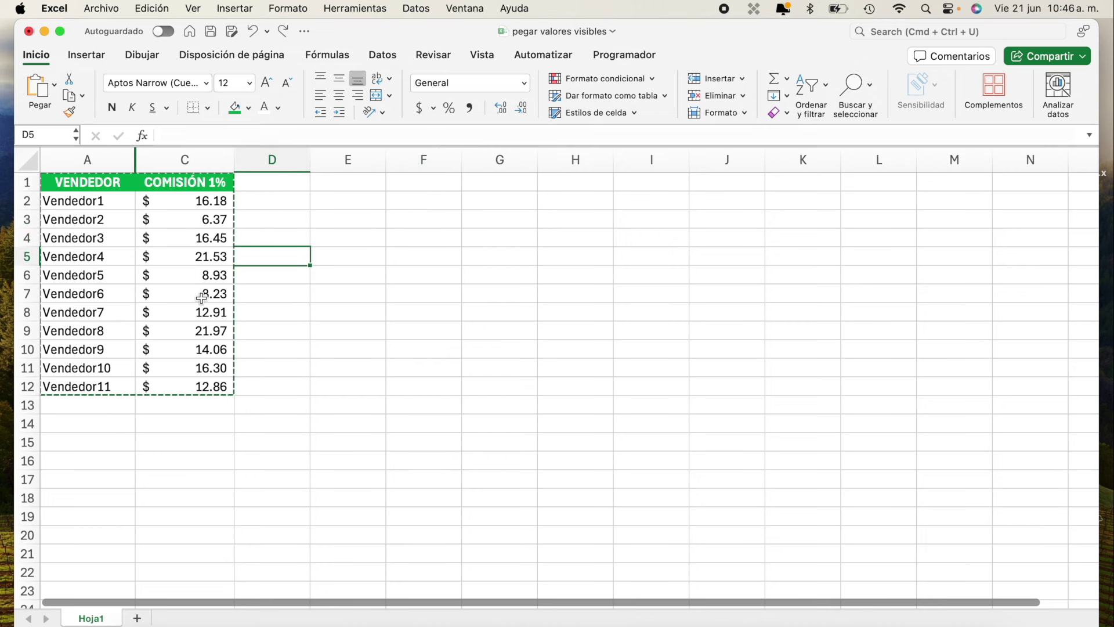
click(98, 181)
key(shift+Right)
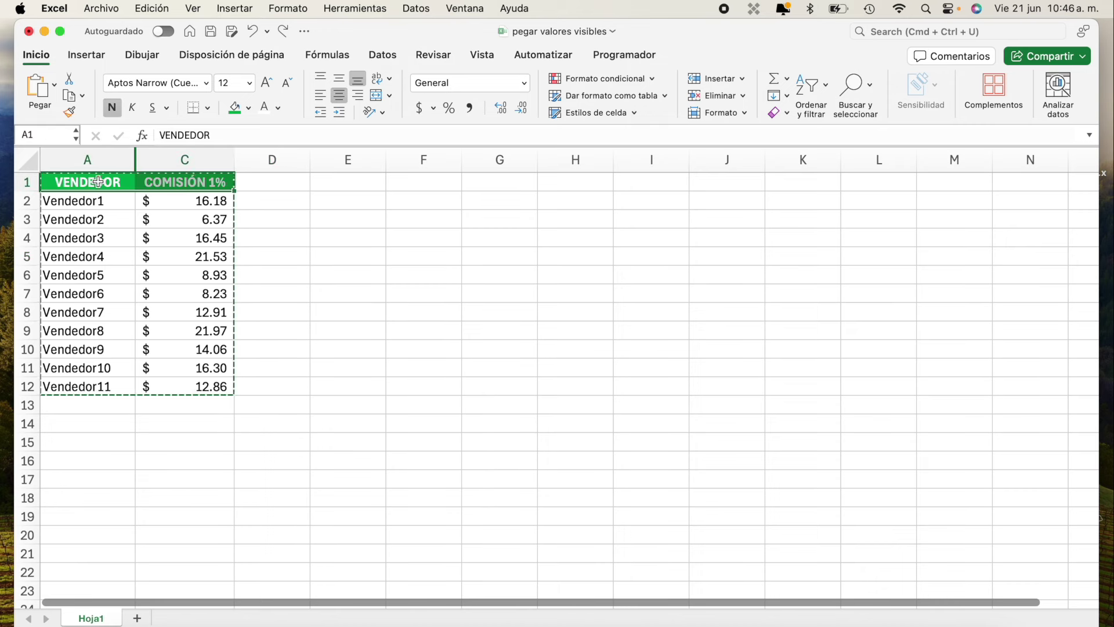
key(Down)
key(Right)
key(Right)
key(Down)
key(Left)
key(Left)
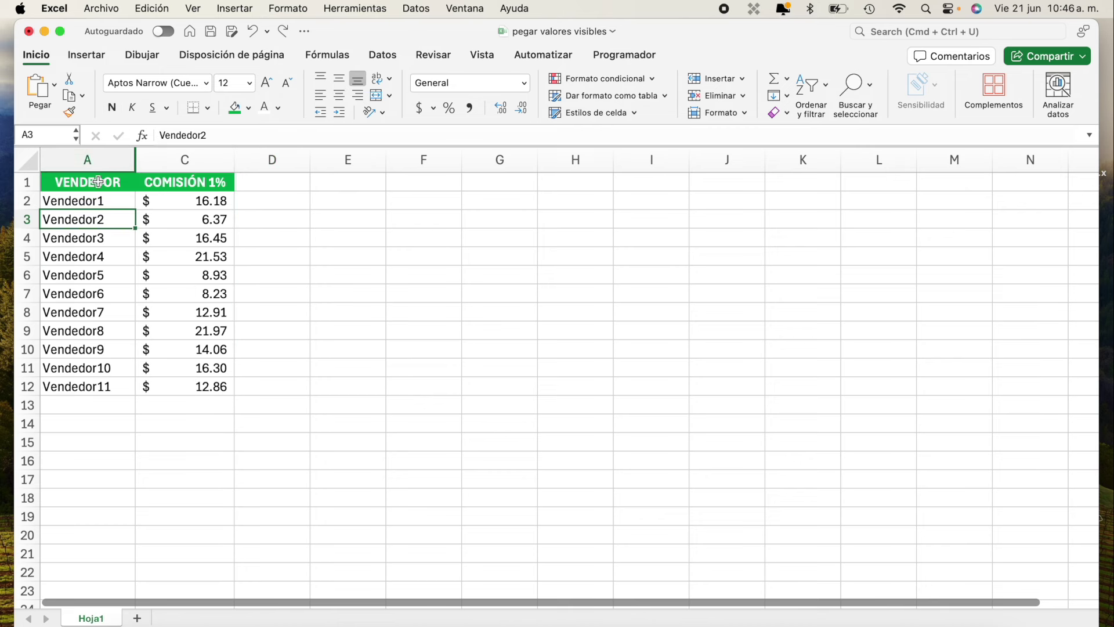
- Select A1:C12, from the VENDEDOR header to the last COMISIÓN 1% value
key(Up)
key(Up)
key(Down)
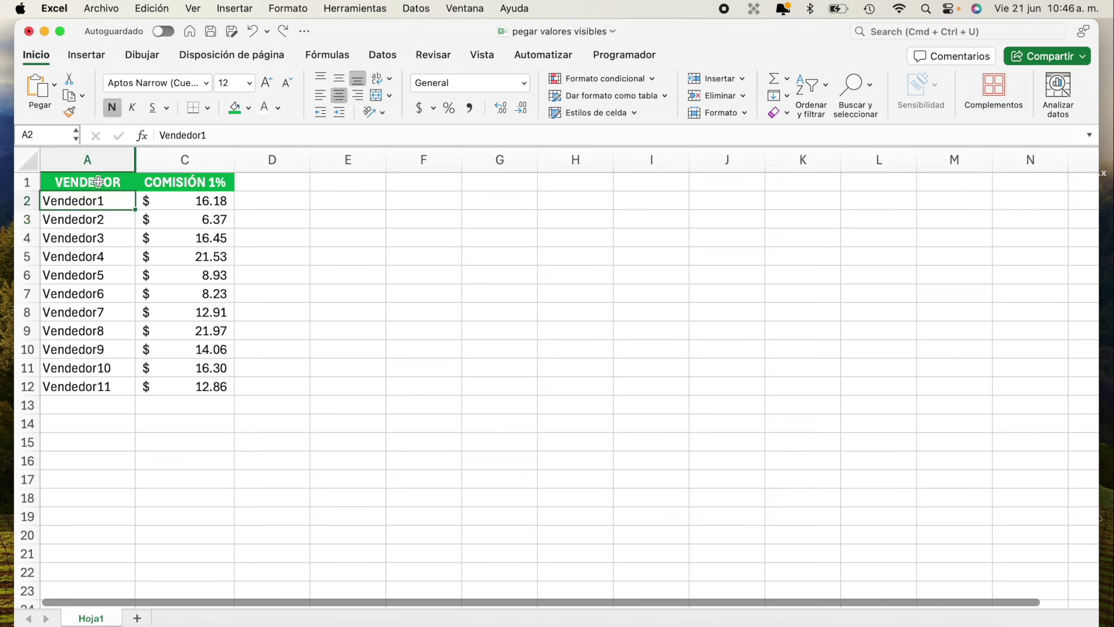
key(Up)
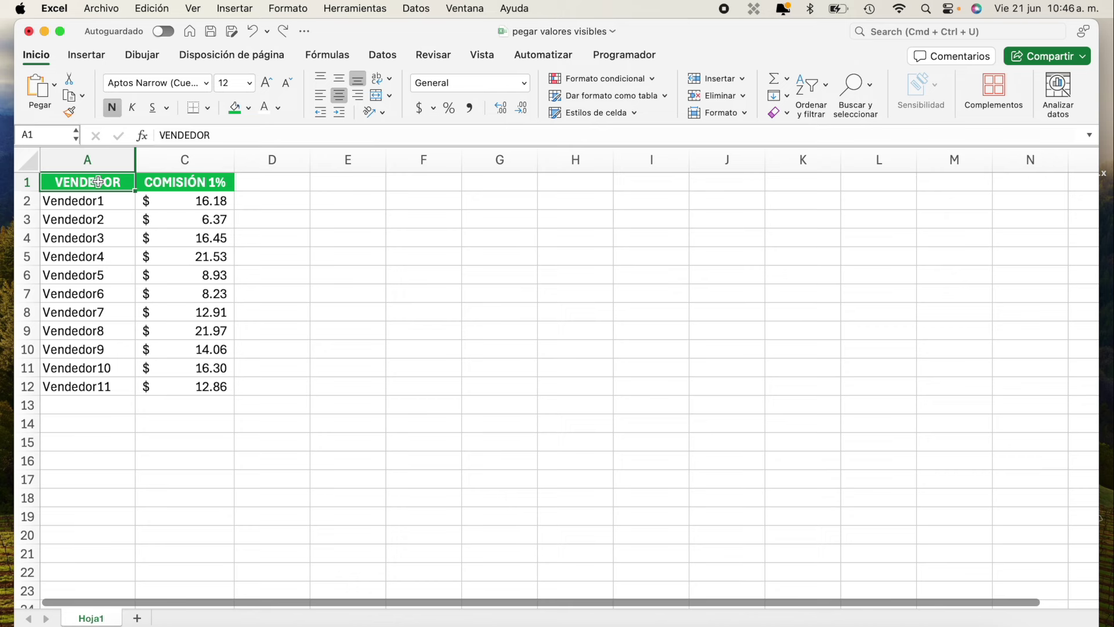
key(shift+Down)
key(shift+Down)
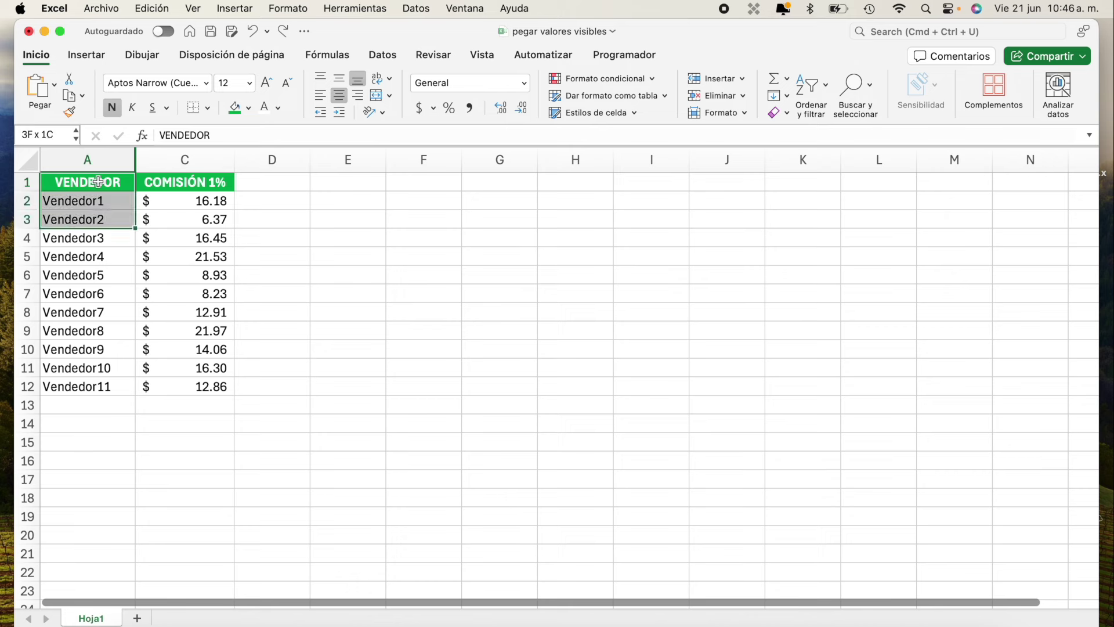
key(super+shift+Down)
key(shift+Right)
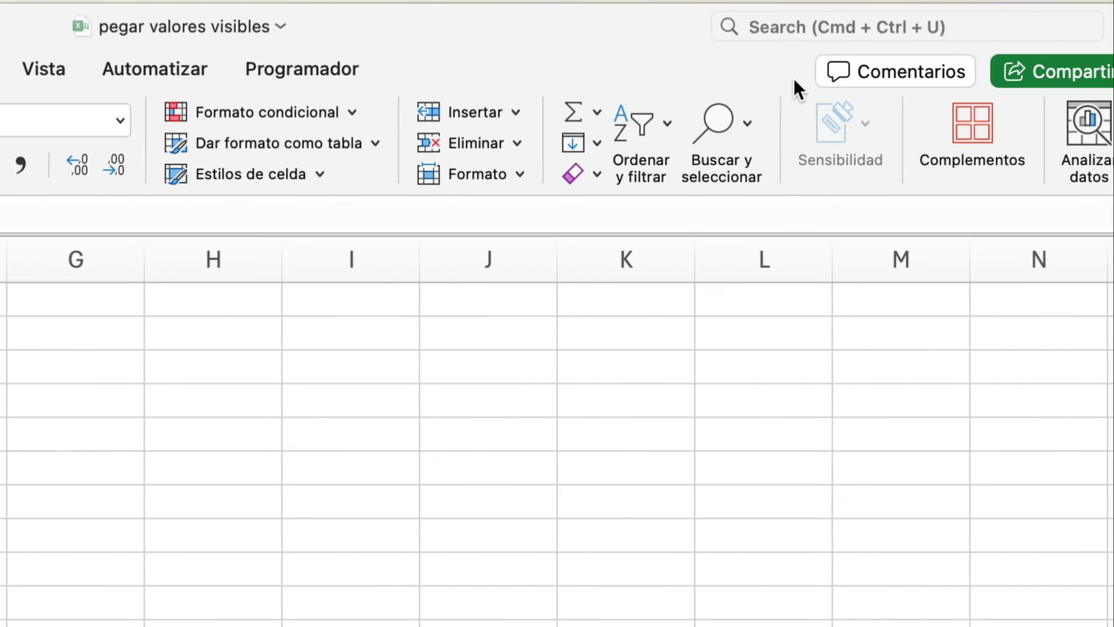
- Restrict the table selection to Solo celdas visibles through Buscar y seleccionar > Ir a Especial
click(733, 127)
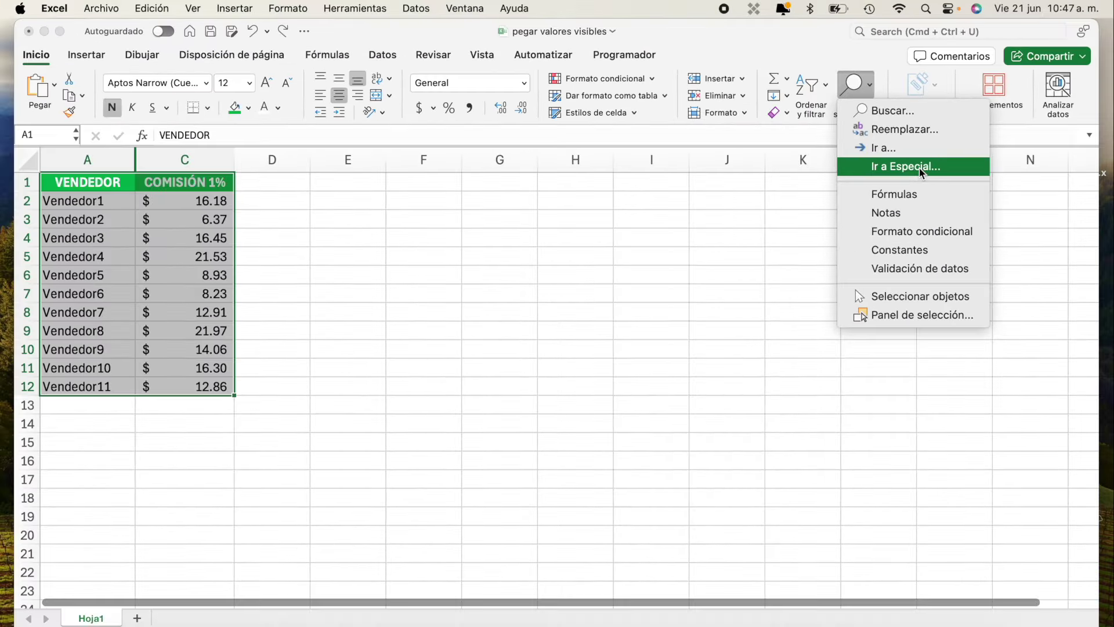
click(922, 168)
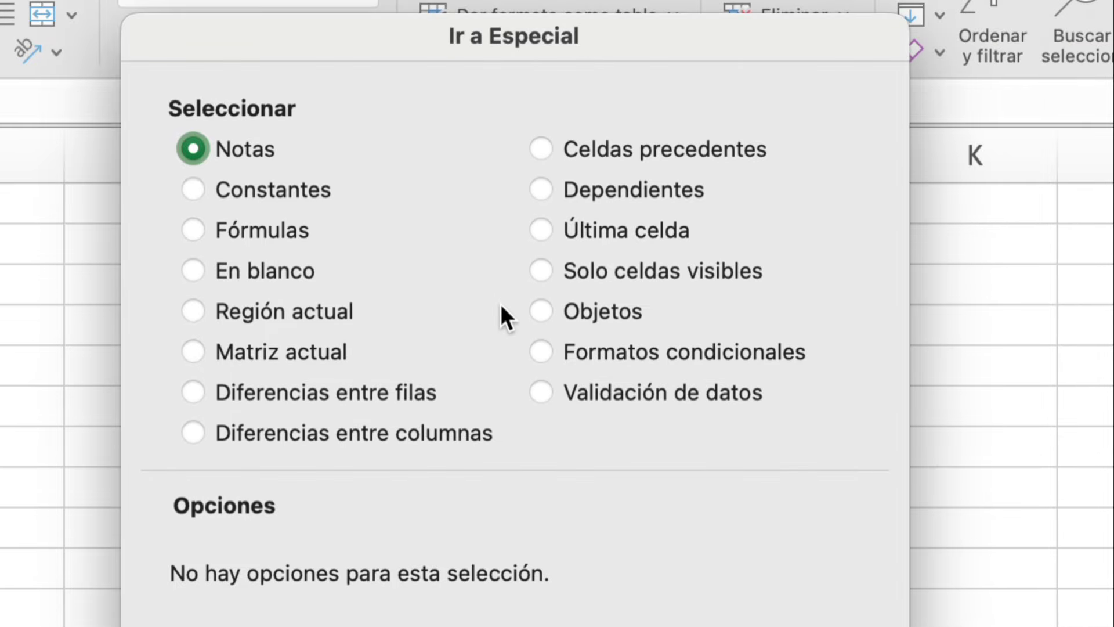
click(560, 262)
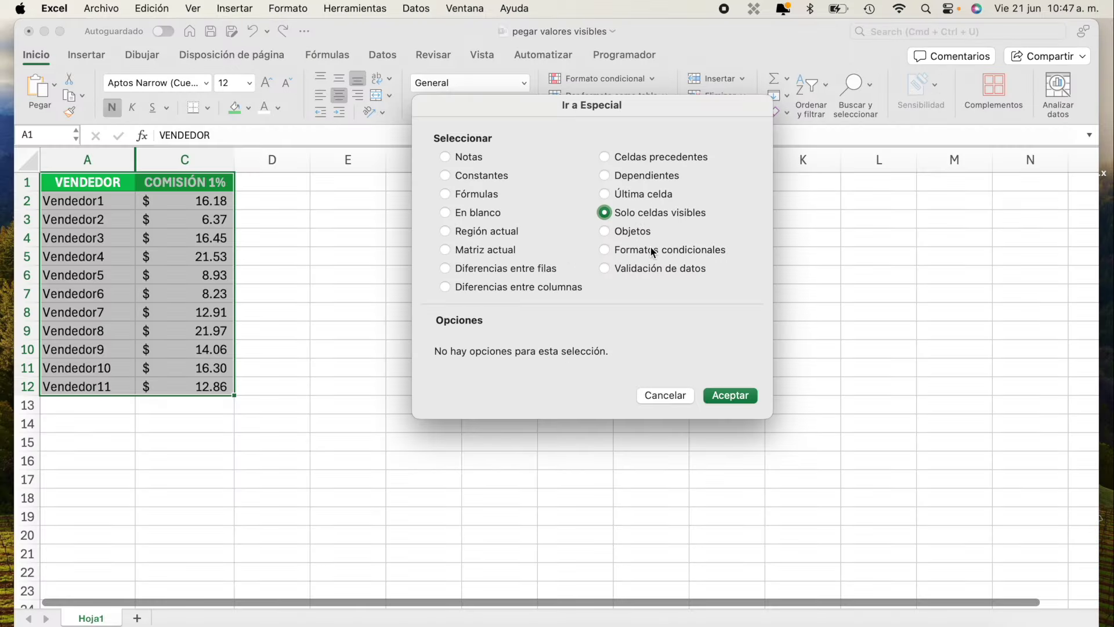
click(728, 395)
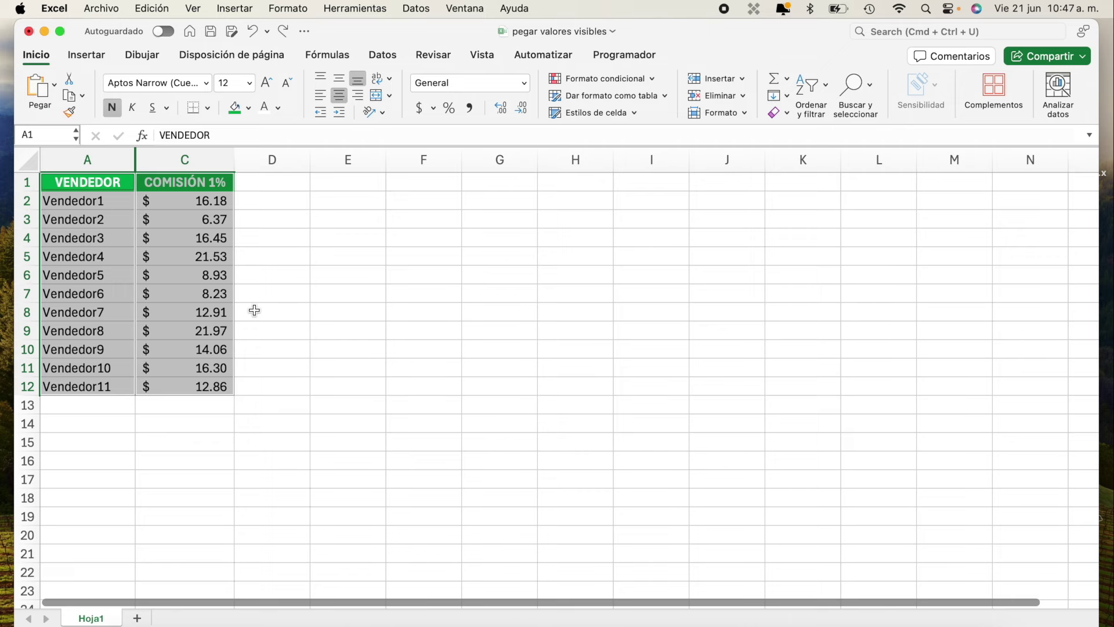
- Copy the visible VENDEDOR and COMISIÓN 1% cells and paste them at H6
key(super+c)
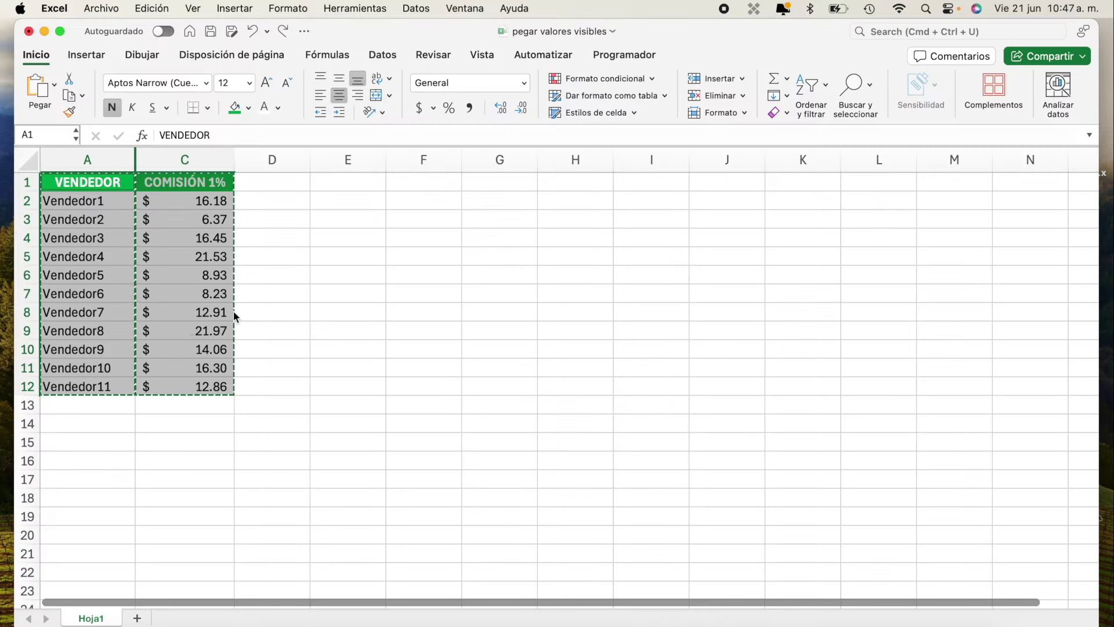
click(579, 284)
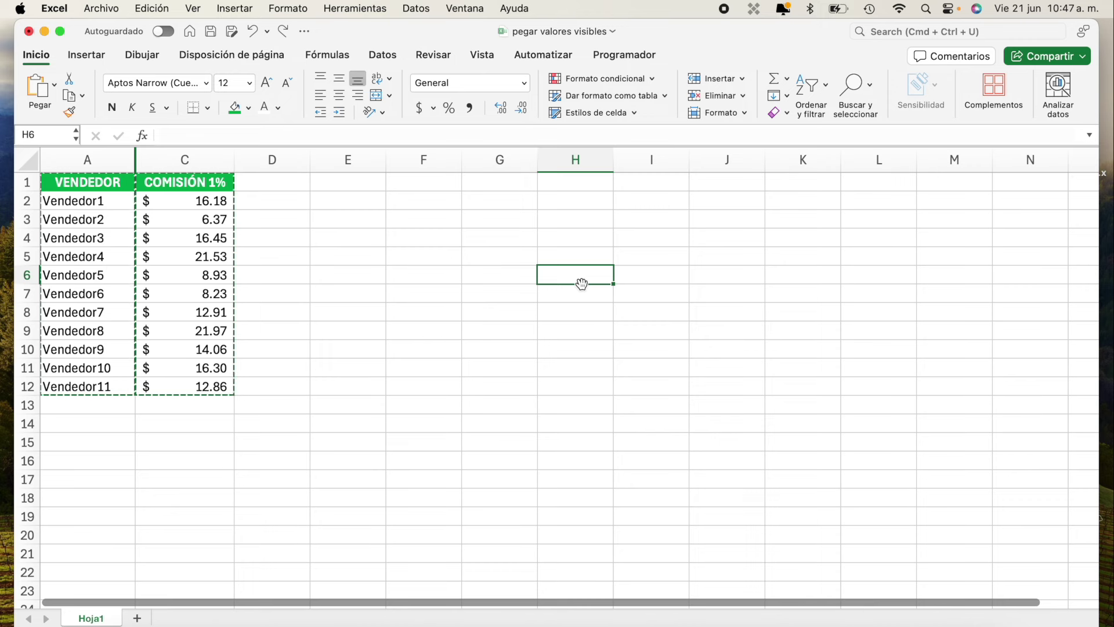
key(super+v)
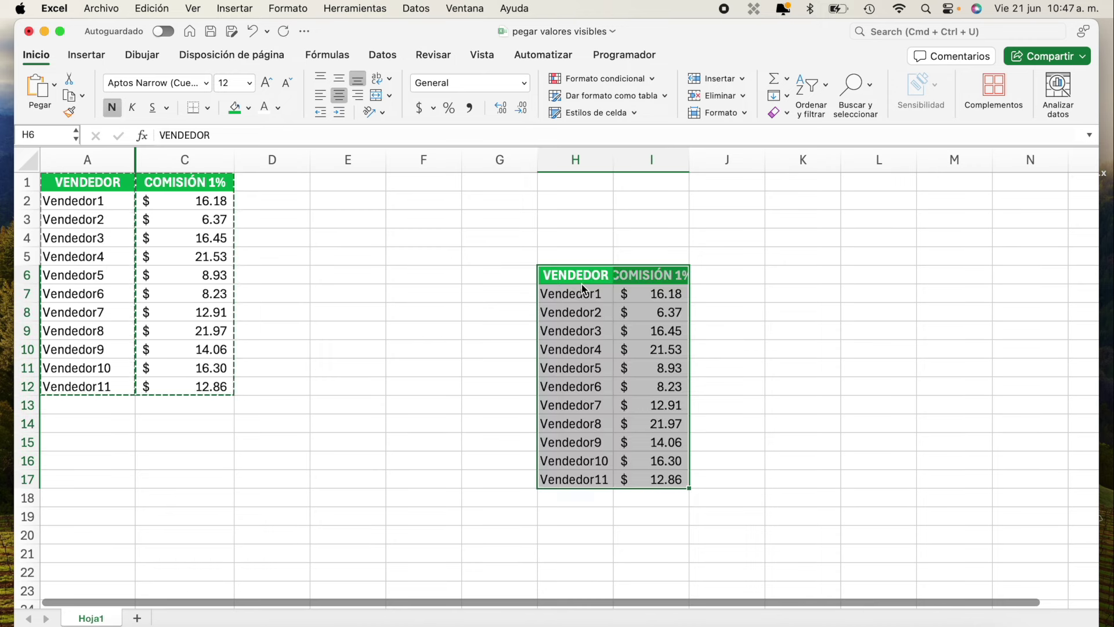
click(576, 329)
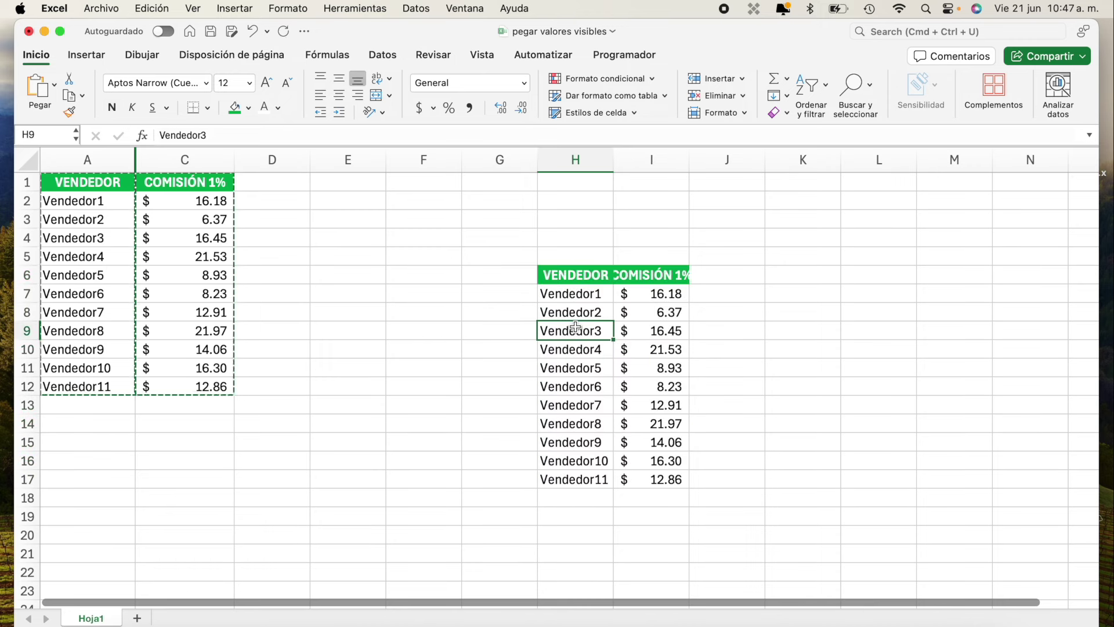